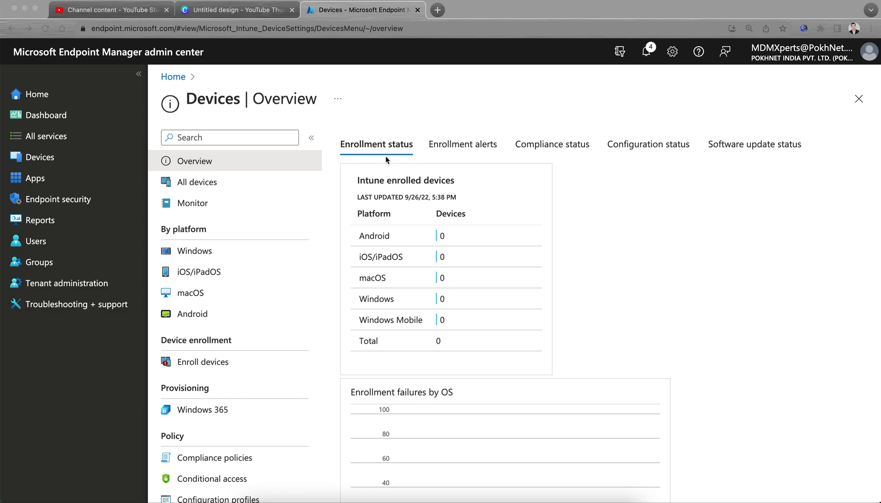
- Switch back to the admin center and return to the Home dashboard showing tenant status
{"action": "key", "text": "super+Tab"}
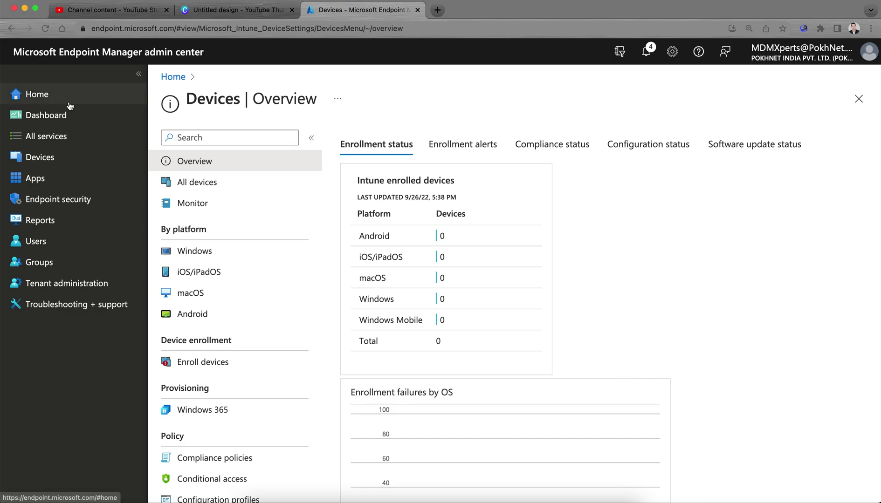
{"action": "left_click", "coordinate": [70, 95]}
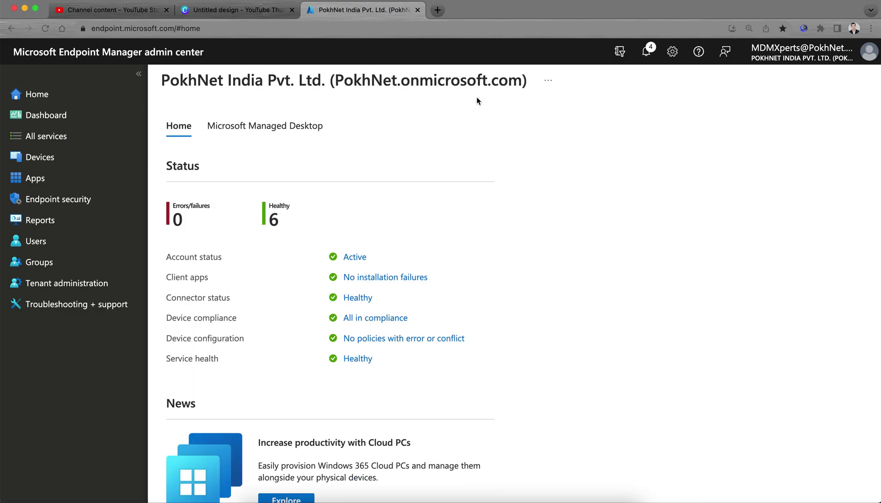
- Check the portal's web address in the address bar, then go to Tenant administration
{"action": "left_click", "coordinate": [259, 30]}
{"action": "left_click", "coordinate": [258, 29]}
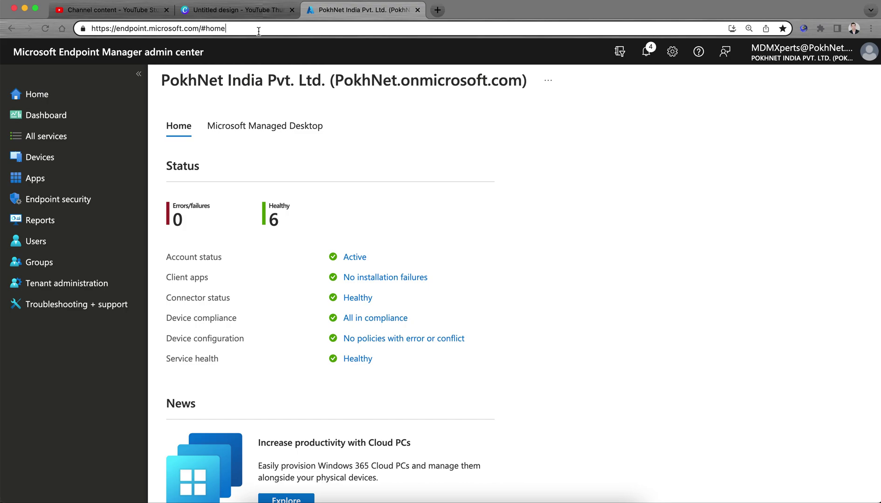
{"action": "left_click_drag", "start_coordinate": [260, 30], "coordinate": [87, 30]}
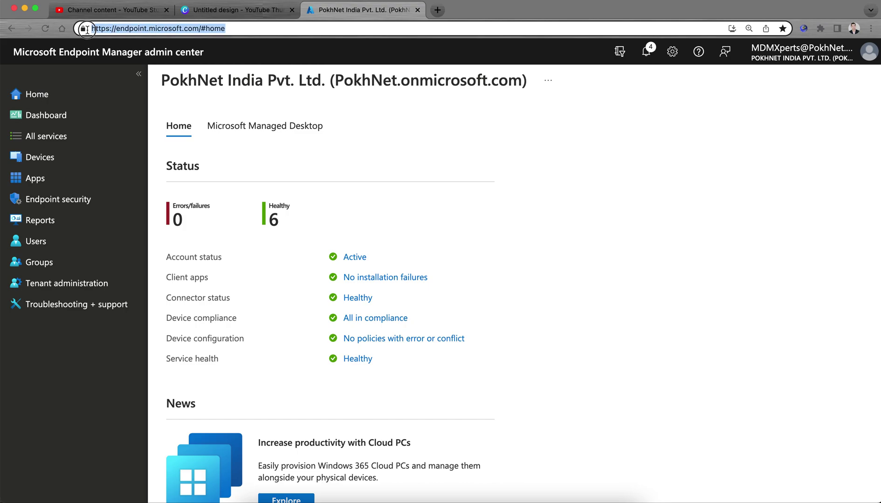
{"action": "left_click", "coordinate": [273, 29]}
{"action": "left_click", "coordinate": [526, 146]}
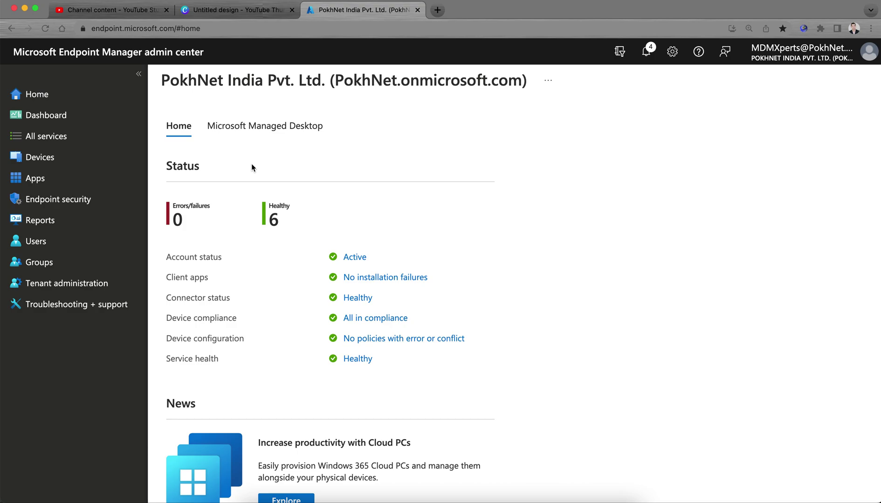
{"action": "left_click", "coordinate": [63, 283]}
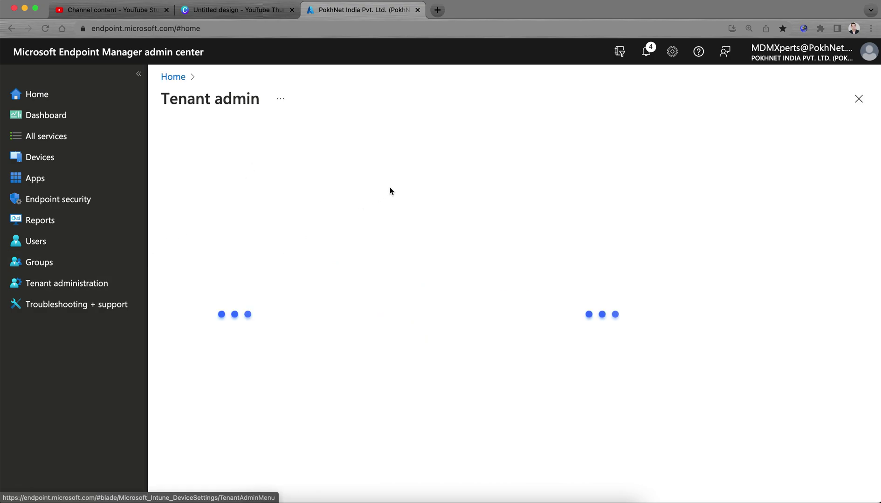
- Check the Managed Google Play connector status, then open and reload the Apps overview
{"action": "left_click", "coordinate": [438, 149]}
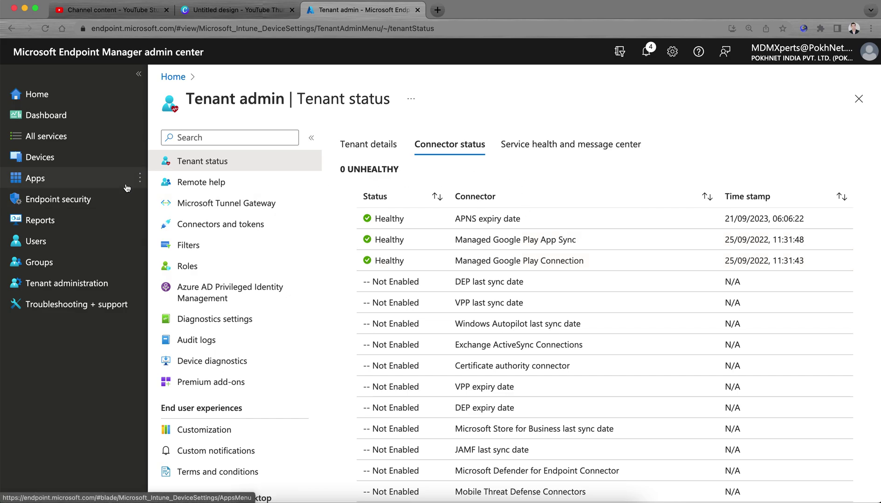
{"action": "left_click", "coordinate": [89, 183]}
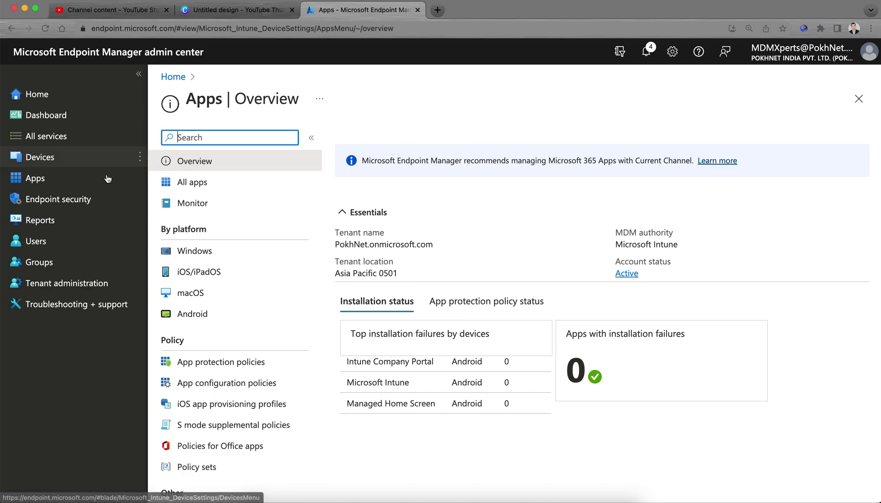
{"action": "left_click", "coordinate": [87, 180]}
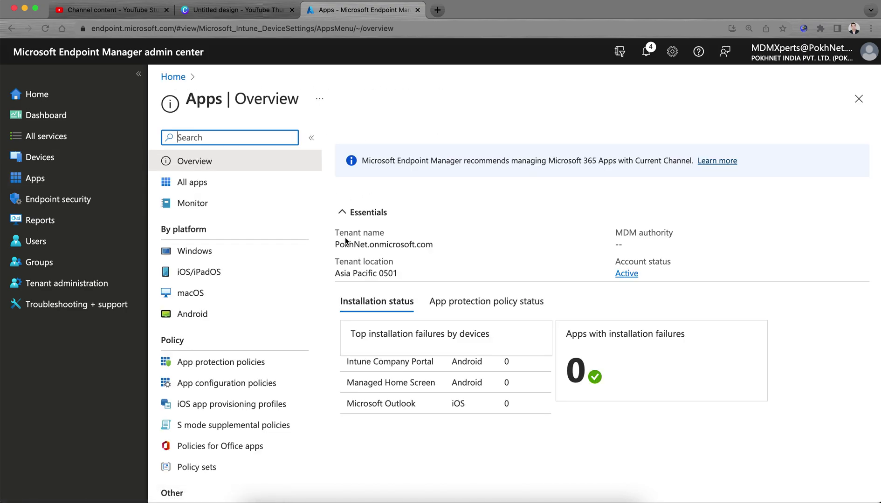
- Start adding an Android app with Managed Google Play app as its type
{"action": "left_click", "coordinate": [248, 313]}
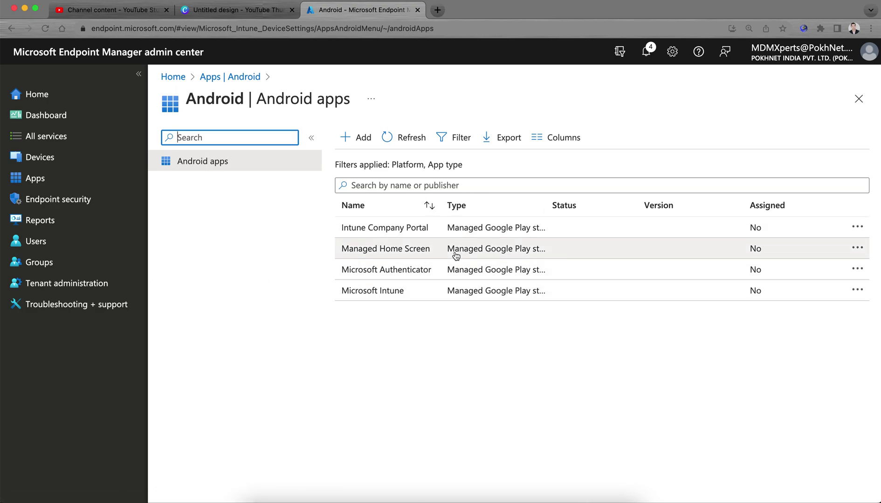
{"action": "left_click", "coordinate": [363, 141]}
{"action": "left_click", "coordinate": [571, 147]}
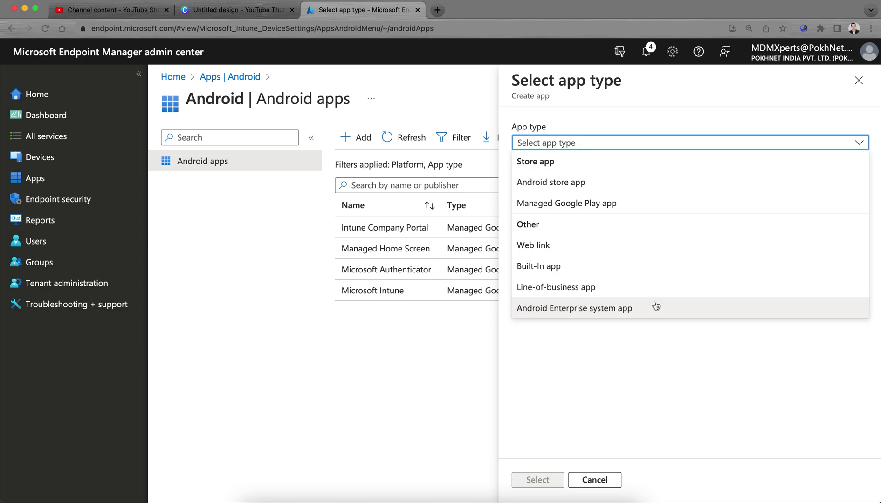
{"action": "left_click", "coordinate": [624, 213]}
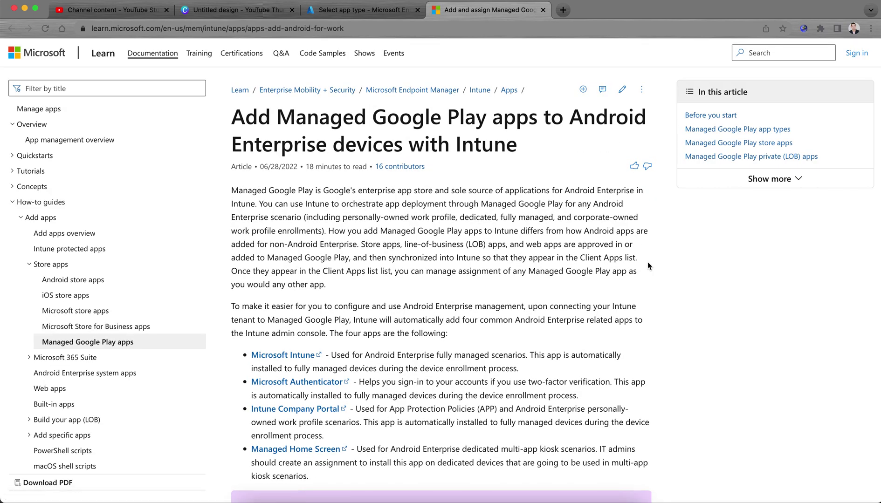
{"action": "scroll", "coordinate": [647, 262], "scroll_direction": "down", "scroll_amount": 1}
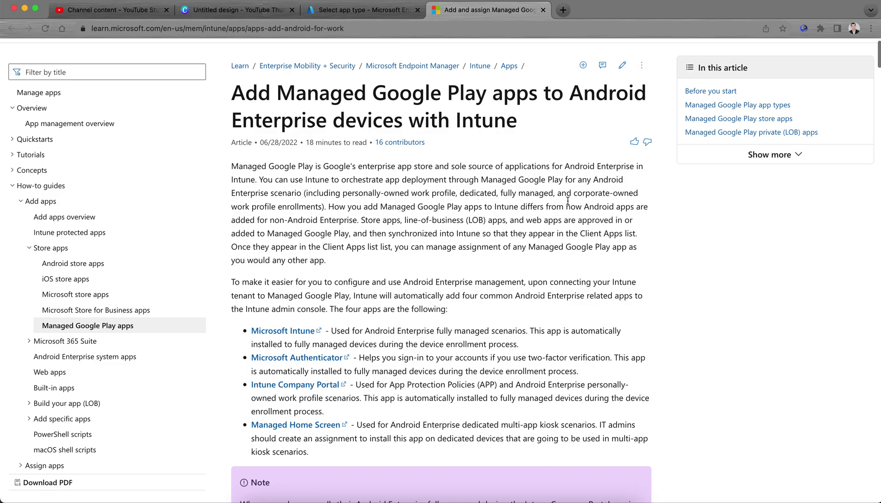
{"action": "left_click_drag", "start_coordinate": [315, 167], "coordinate": [433, 166]}
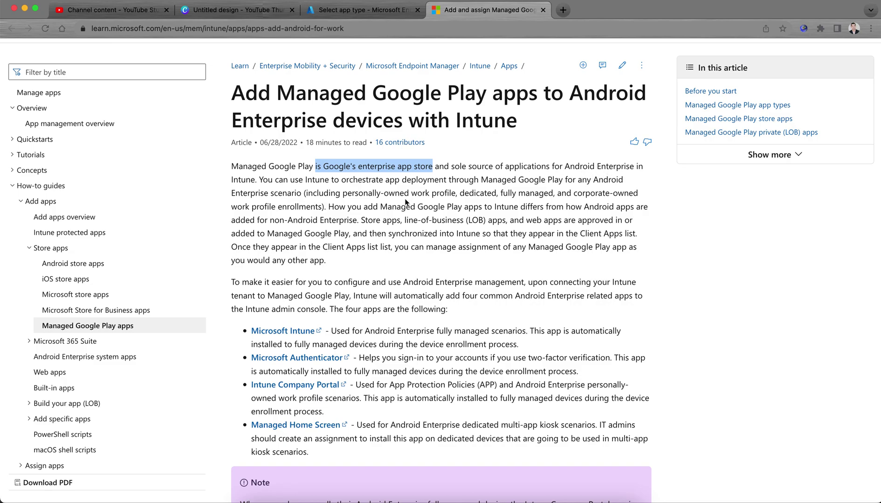
{"action": "left_click_drag", "start_coordinate": [342, 180], "coordinate": [424, 180]}
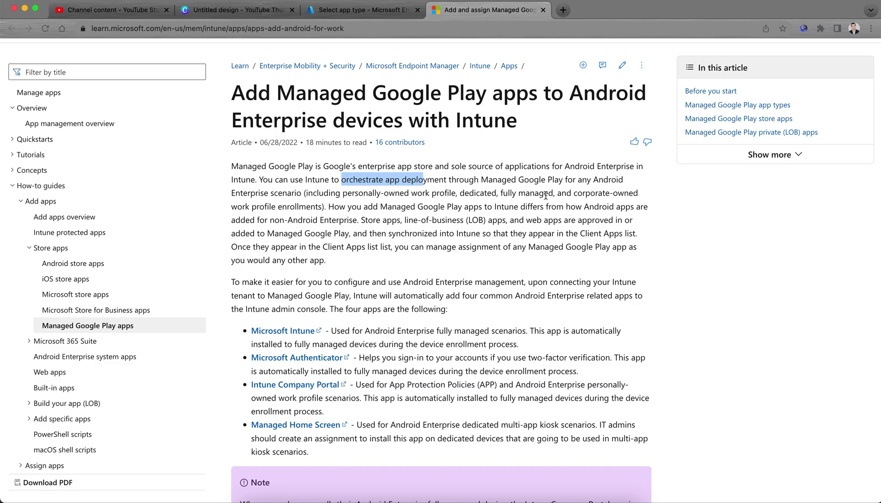
{"action": "scroll", "coordinate": [545, 196], "scroll_direction": "down", "scroll_amount": 3}
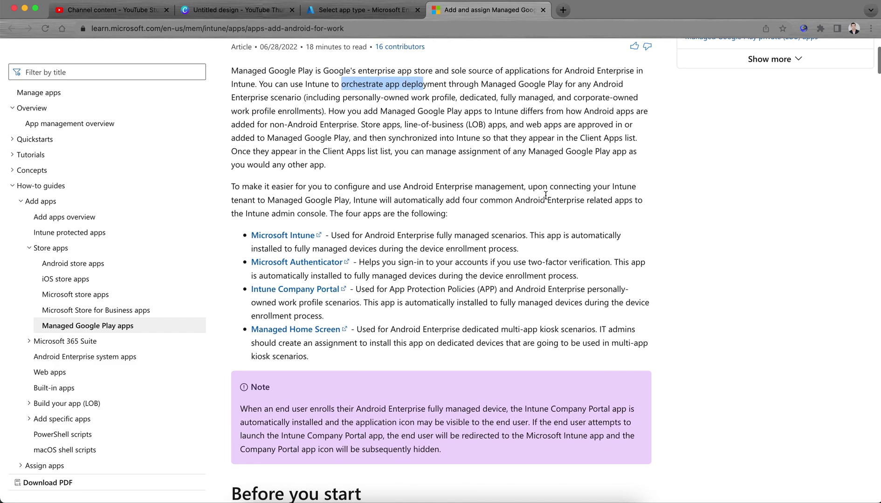
- Back in Endpoint Manager, confirm the Managed Google Play app type to reach the store
{"action": "left_click", "coordinate": [391, 10]}
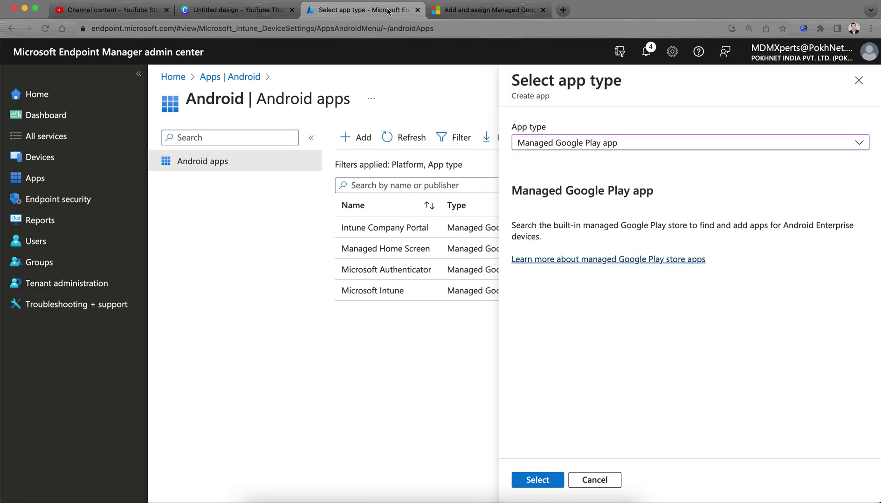
{"action": "left_click", "coordinate": [539, 481]}
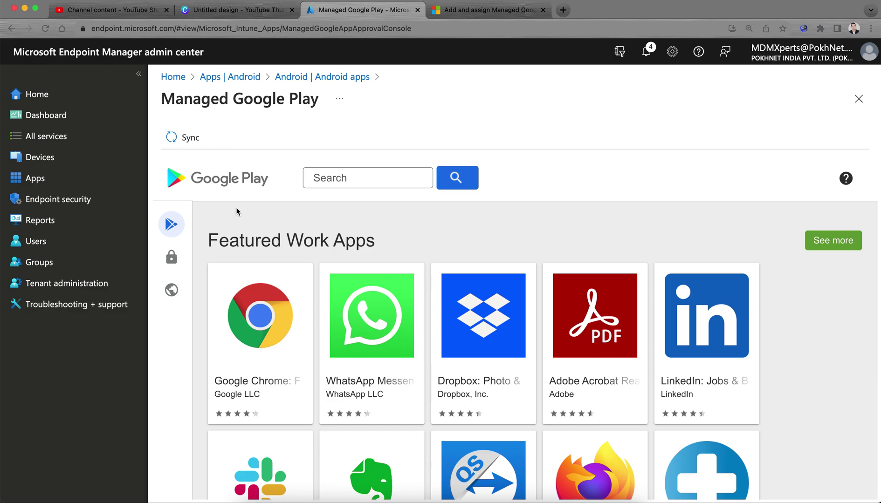
- Search managed Google Play for 'Outlook app' and open the Microsoft Outlook app page
{"action": "mouse_move", "coordinate": [177, 226]}
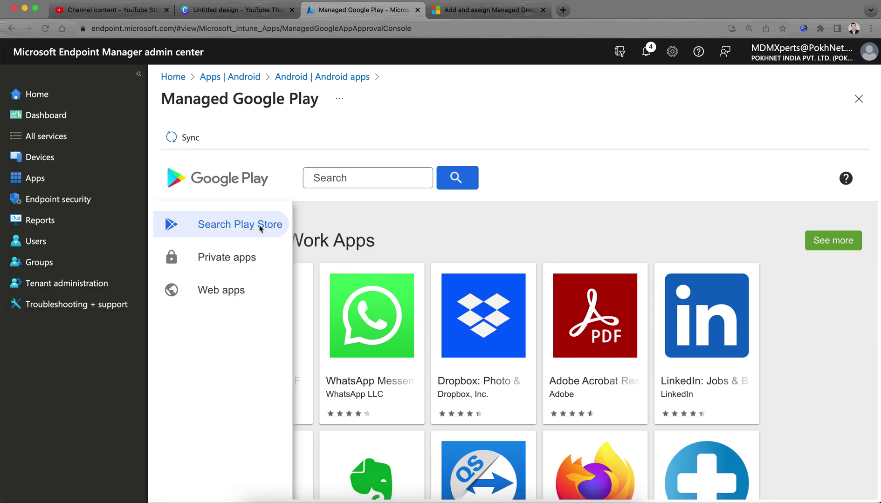
{"action": "left_click", "coordinate": [381, 178]}
{"action": "type", "text": "Outlook app"}
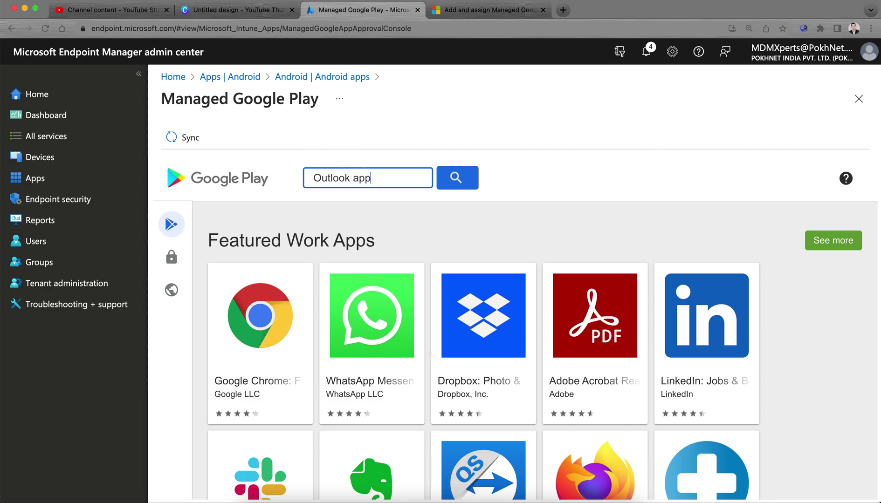
{"action": "left_click", "coordinate": [463, 183]}
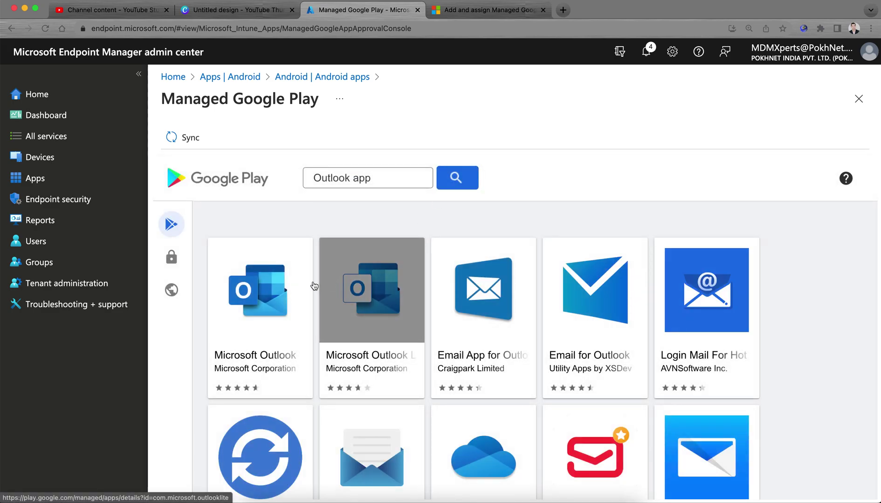
{"action": "left_click", "coordinate": [275, 289]}
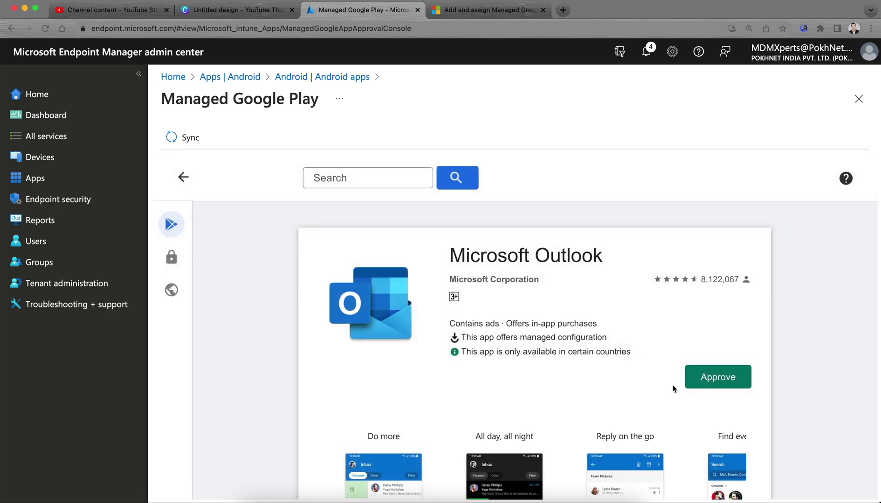
- Approve Microsoft Outlook and its permissions, keep it approved, then sync the apps into Intune
{"action": "left_click", "coordinate": [703, 384]}
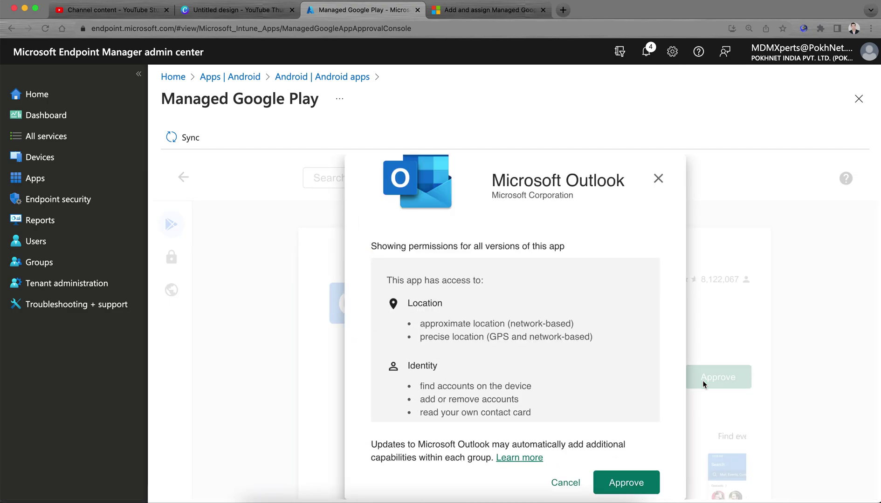
{"action": "left_click", "coordinate": [635, 485]}
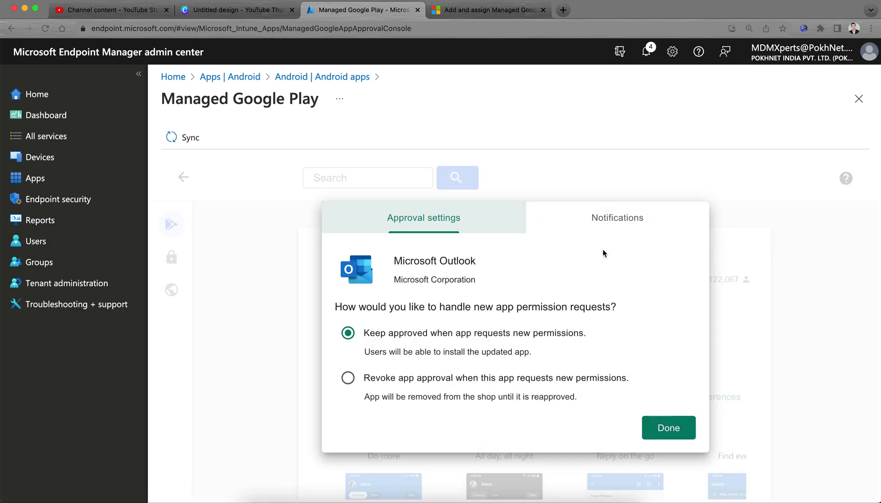
{"action": "left_click", "coordinate": [662, 425]}
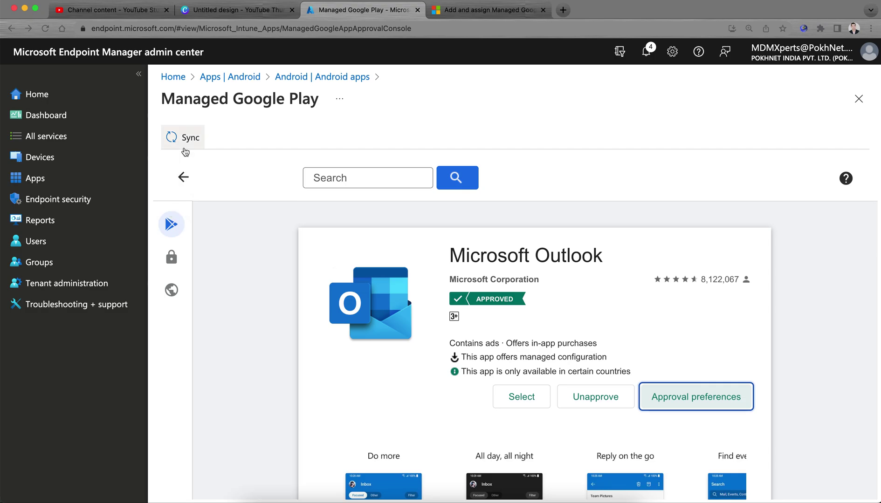
{"action": "left_click", "coordinate": [172, 137]}
- Refresh the Android apps list until Microsoft Outlook appears, widening the Name column
{"action": "left_click", "coordinate": [403, 137]}
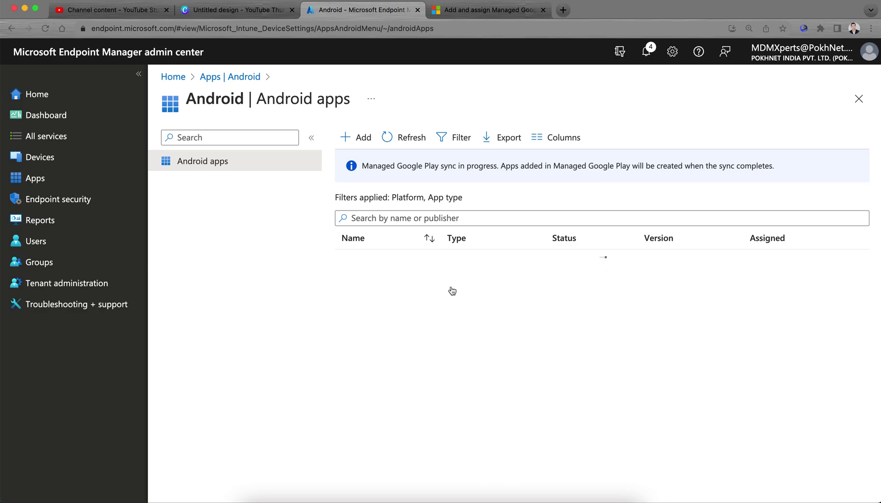
{"action": "left_click", "coordinate": [393, 137]}
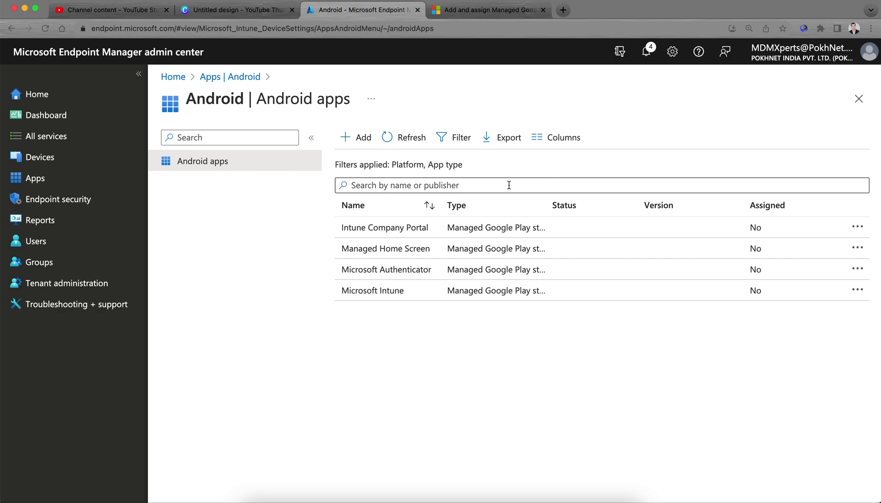
{"action": "left_click", "coordinate": [403, 138]}
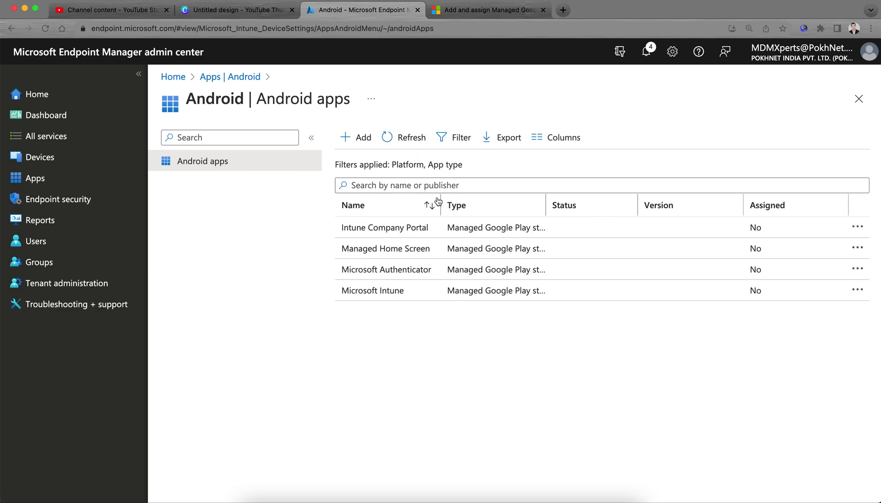
{"action": "left_click_drag", "start_coordinate": [440, 200], "coordinate": [457, 201]}
{"action": "left_click", "coordinate": [413, 149]}
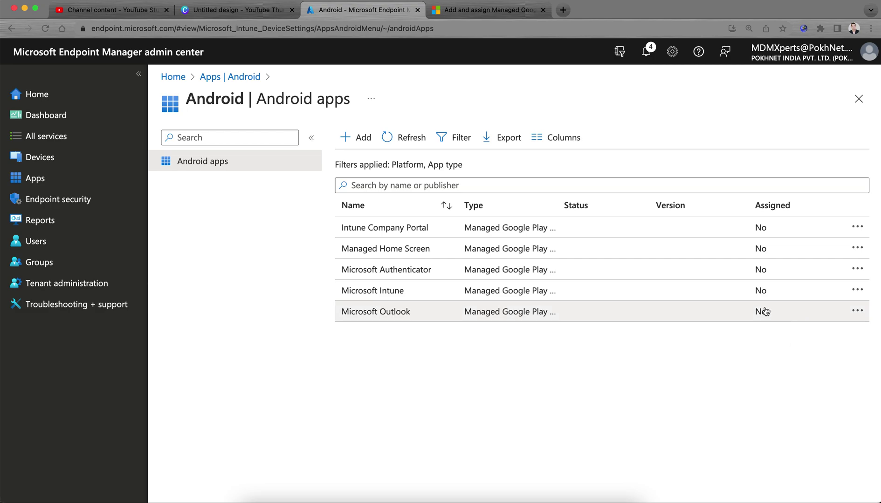
{"action": "left_click", "coordinate": [562, 138]}
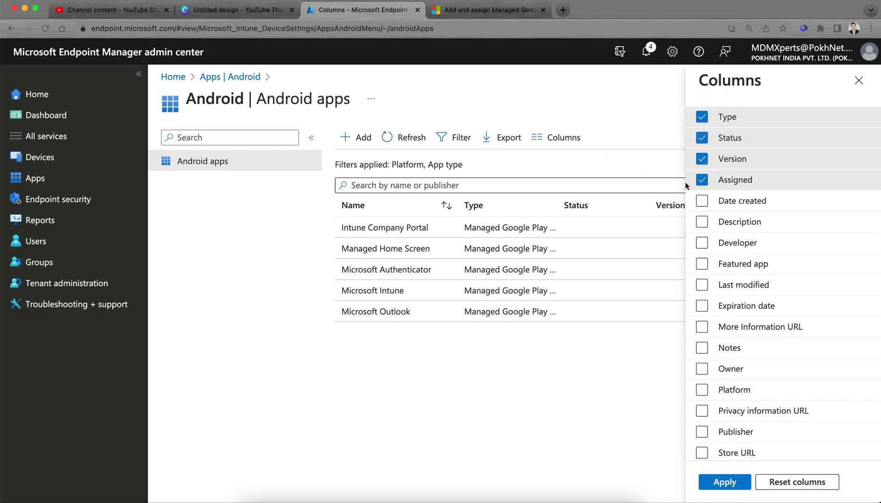
- Show the Date created column, hide Status and Version, then open Microsoft Outlook
{"action": "left_click", "coordinate": [702, 203]}
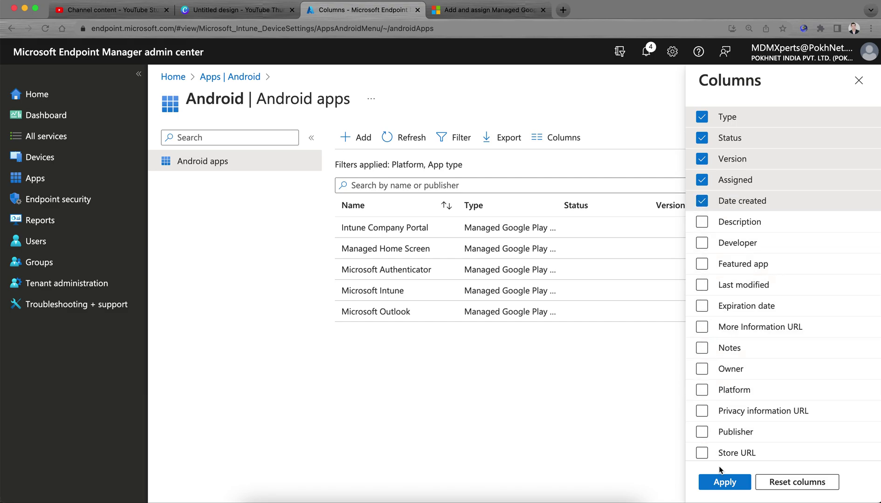
{"action": "left_click", "coordinate": [702, 159]}
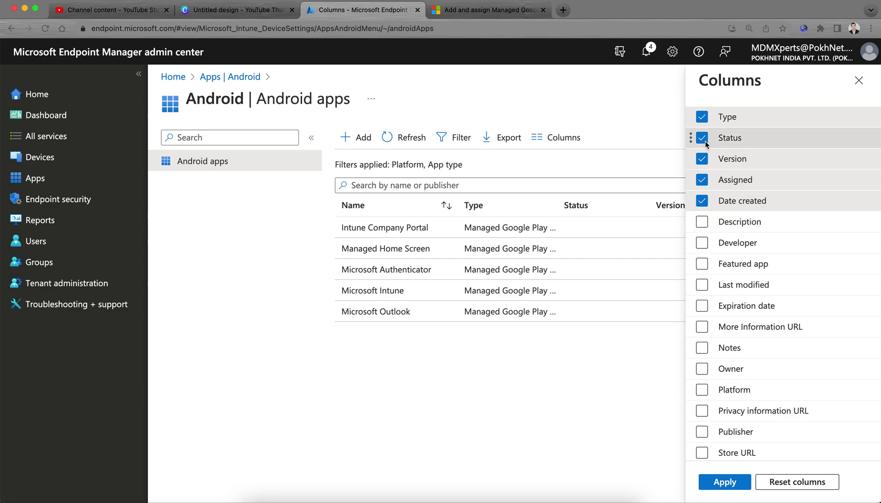
{"action": "left_click", "coordinate": [702, 138]}
{"action": "left_click", "coordinate": [718, 481]}
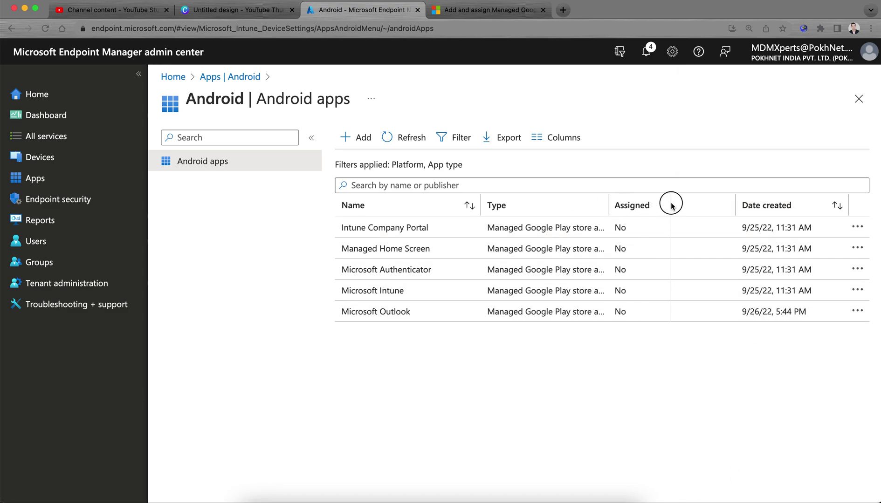
{"action": "left_click", "coordinate": [385, 314]}
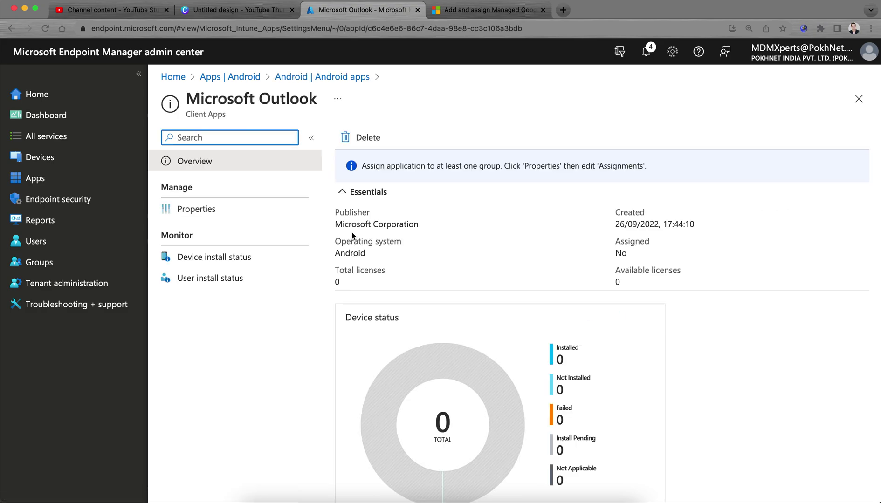
- In Outlook's Properties, add All users under Available for enrolled devices and save
{"action": "left_click", "coordinate": [247, 214]}
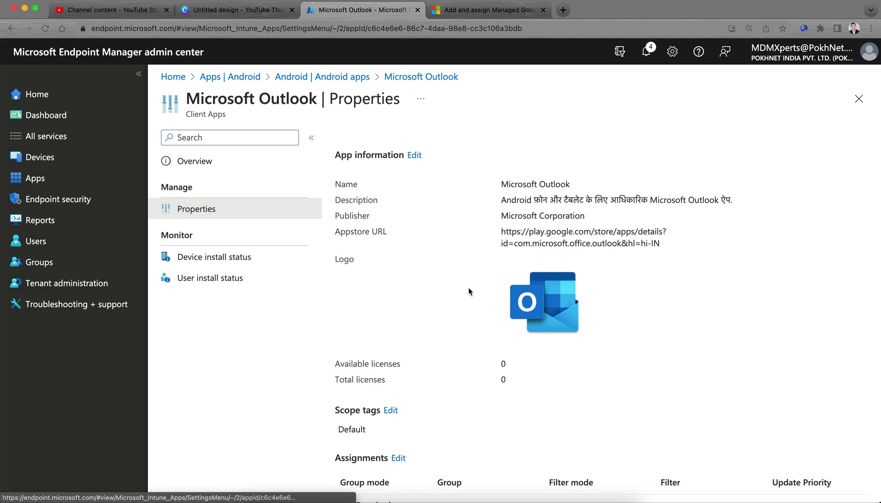
{"action": "scroll", "coordinate": [468, 287], "scroll_direction": "down", "scroll_amount": 2}
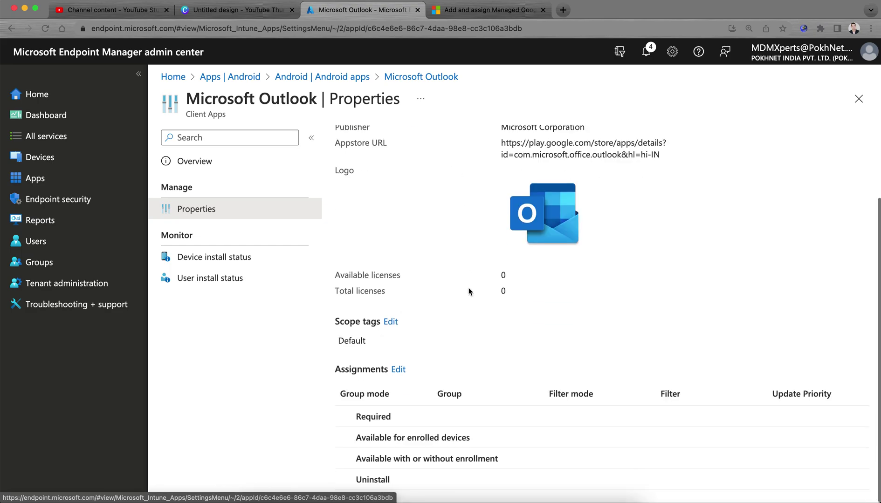
{"action": "left_click", "coordinate": [401, 370]}
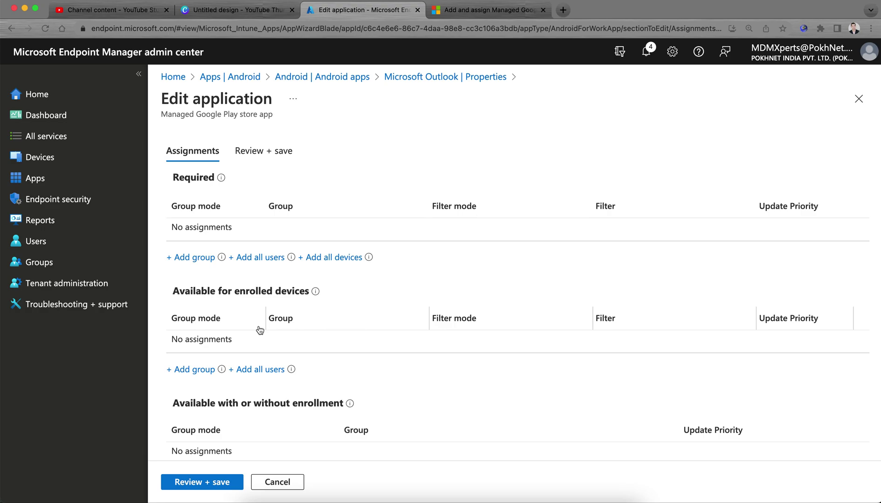
{"action": "left_click", "coordinate": [258, 370]}
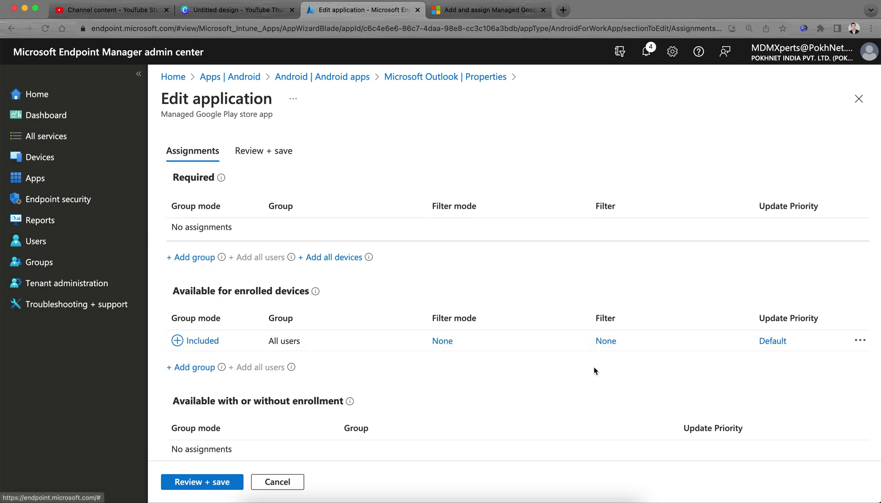
{"action": "scroll", "coordinate": [594, 369], "scroll_direction": "down", "scroll_amount": 3}
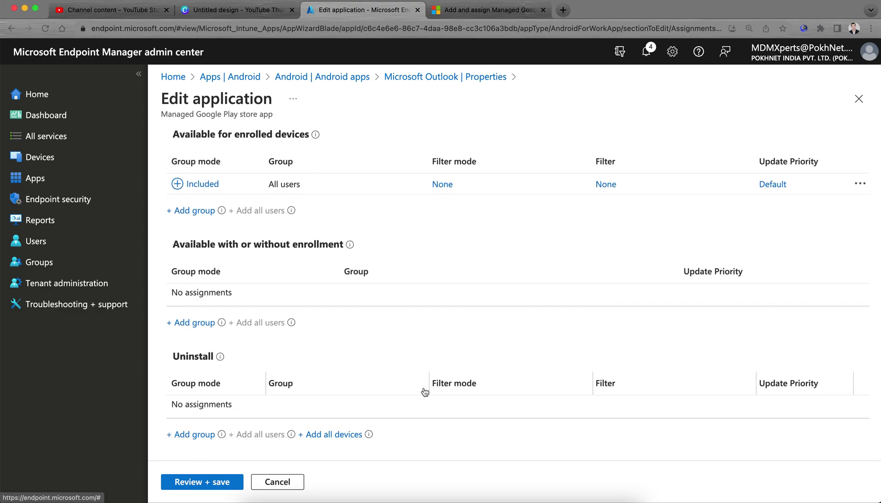
{"action": "left_click", "coordinate": [205, 482]}
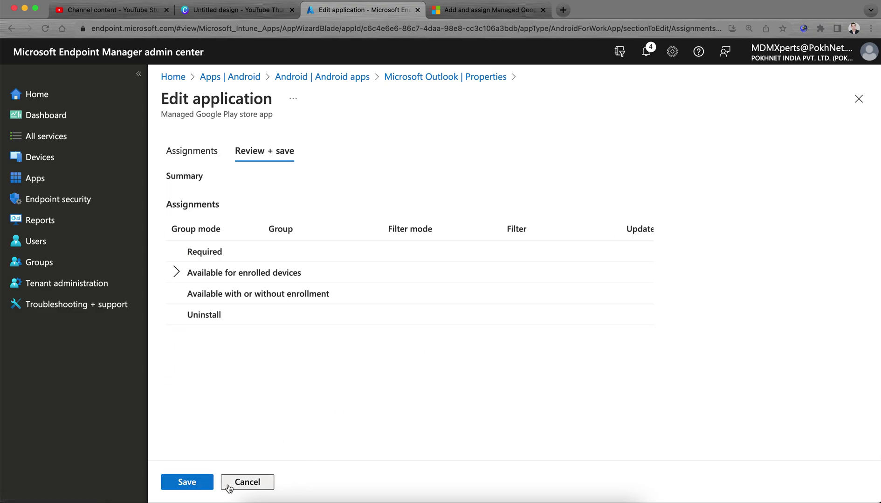
{"action": "left_click", "coordinate": [191, 482]}
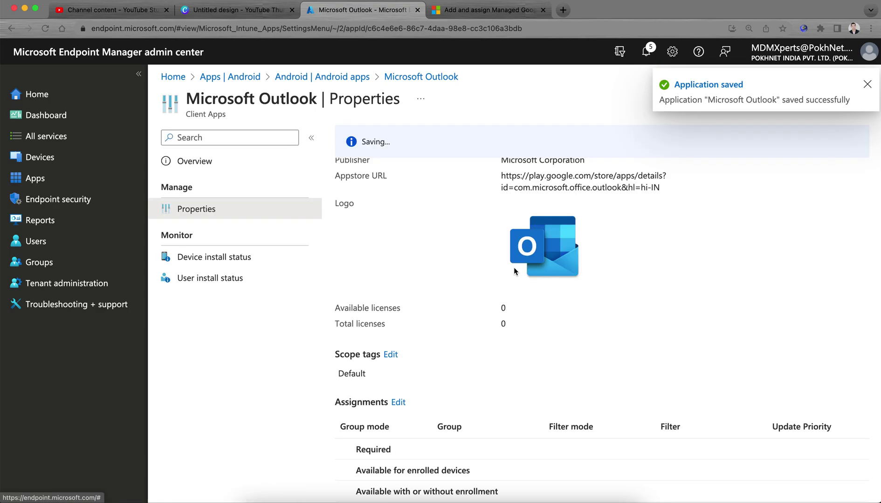
- Go back to the Android apps list and refresh it to confirm Microsoft Outlook shows Assigned: Yes
{"action": "left_click", "coordinate": [433, 78]}
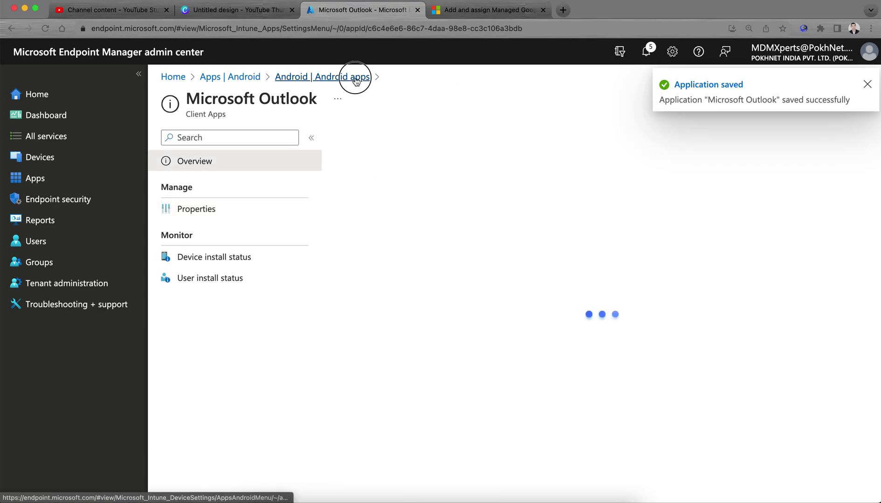
{"action": "left_click", "coordinate": [355, 80]}
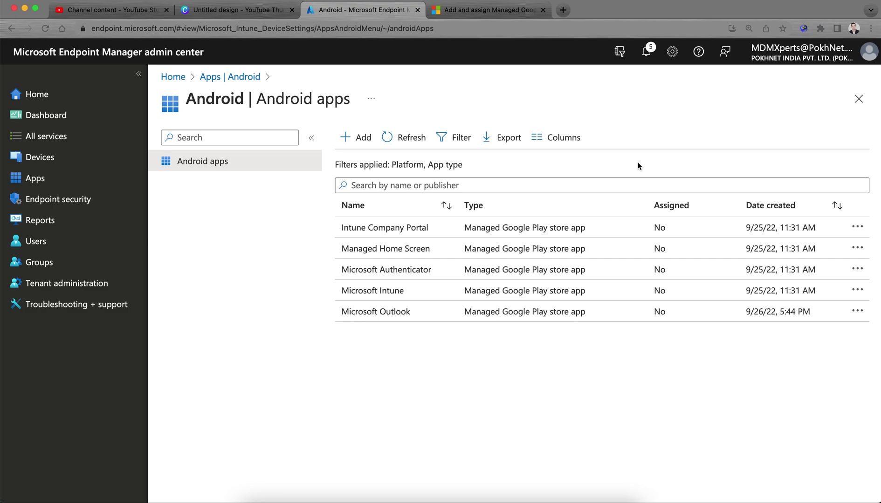
{"action": "left_click", "coordinate": [408, 138]}
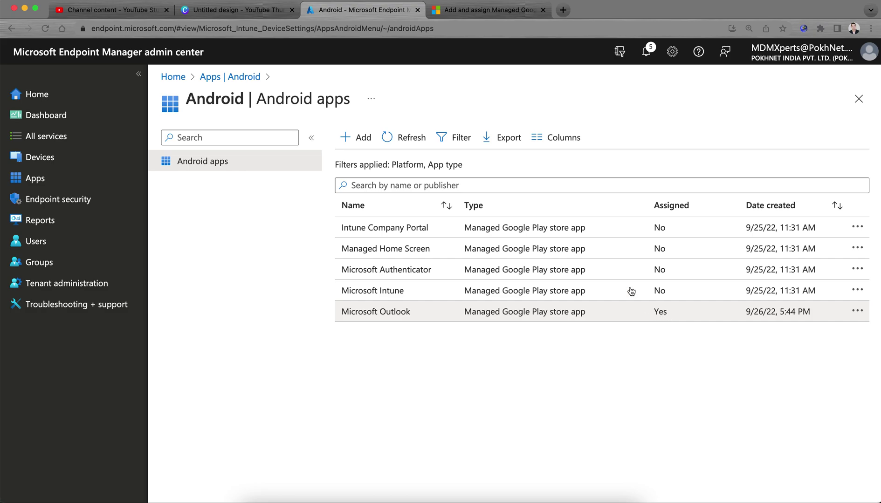
- Add a new app of type Android Enterprise system app to reach its App information form
{"action": "left_click", "coordinate": [357, 137]}
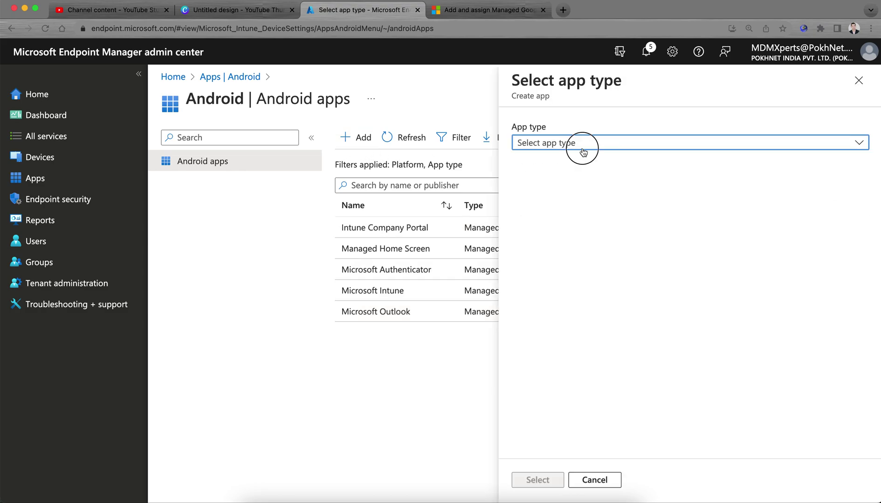
{"action": "left_click", "coordinate": [583, 145]}
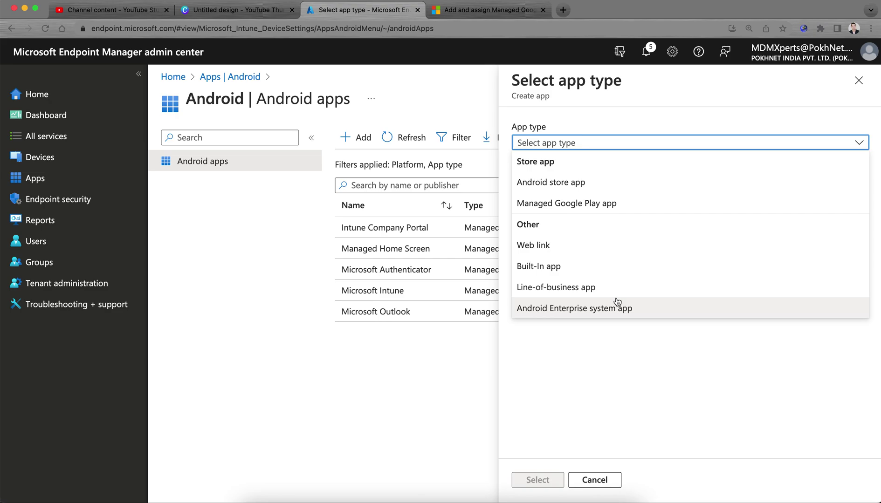
{"action": "left_click", "coordinate": [641, 311]}
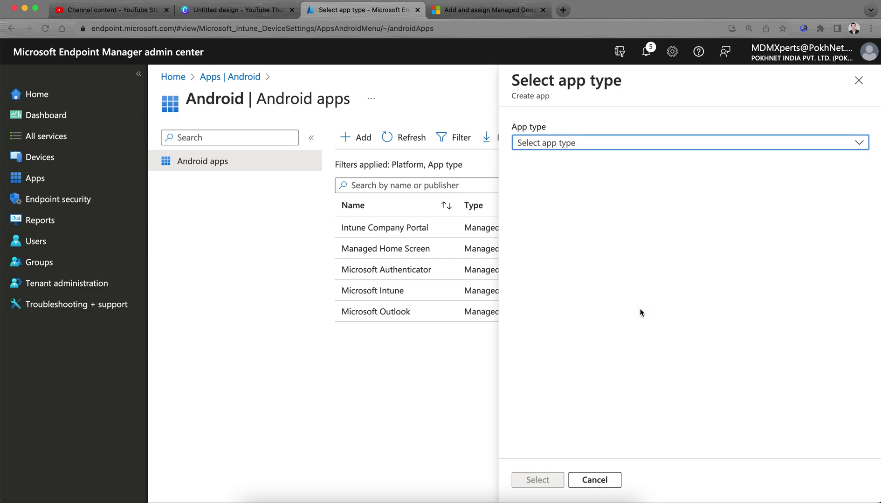
{"action": "left_click", "coordinate": [530, 484]}
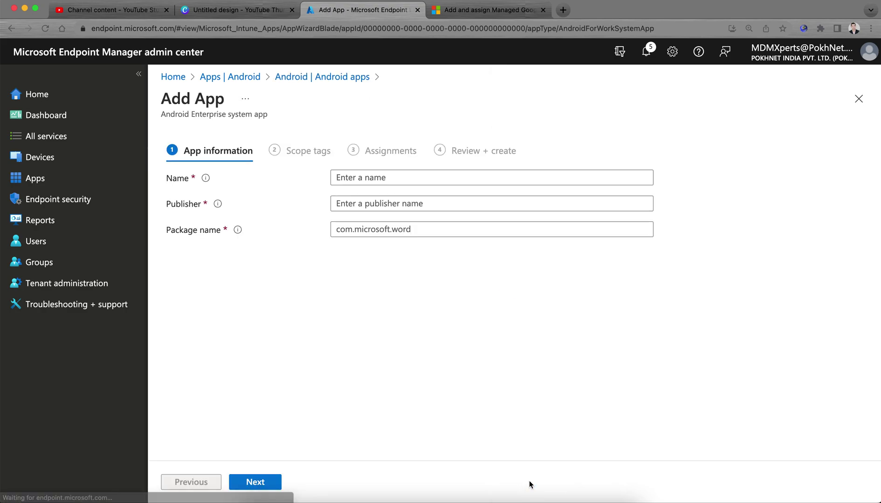
{"action": "left_click", "coordinate": [402, 171]}
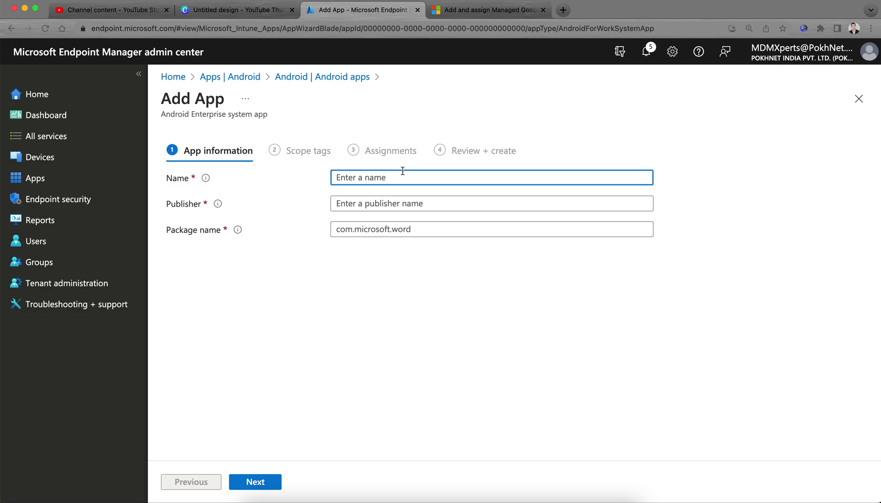
{"action": "key", "text": "Tab"}
{"action": "key", "text": "Tab"}
{"action": "left_click", "coordinate": [428, 203]}
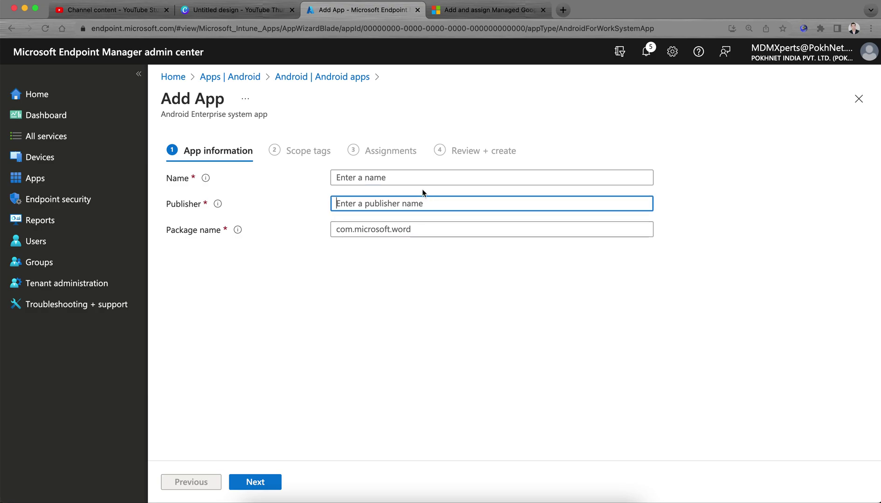
{"action": "left_click", "coordinate": [407, 180]}
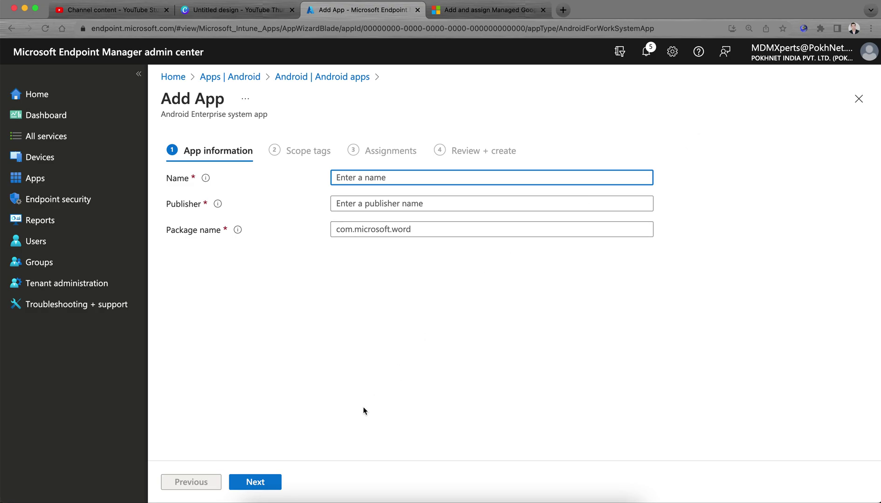
{"action": "left_click", "coordinate": [391, 191]}
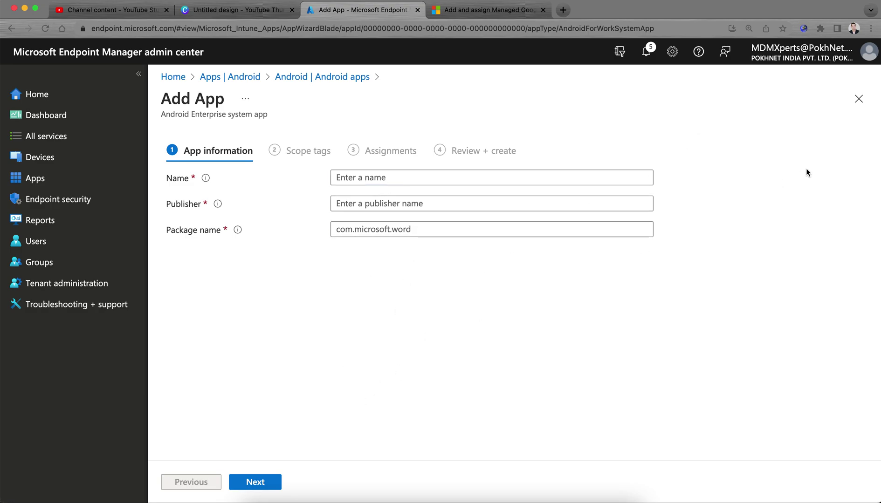
- Close the Add App wizard without saving and refresh the five-app Android list
{"action": "left_click", "coordinate": [858, 98]}
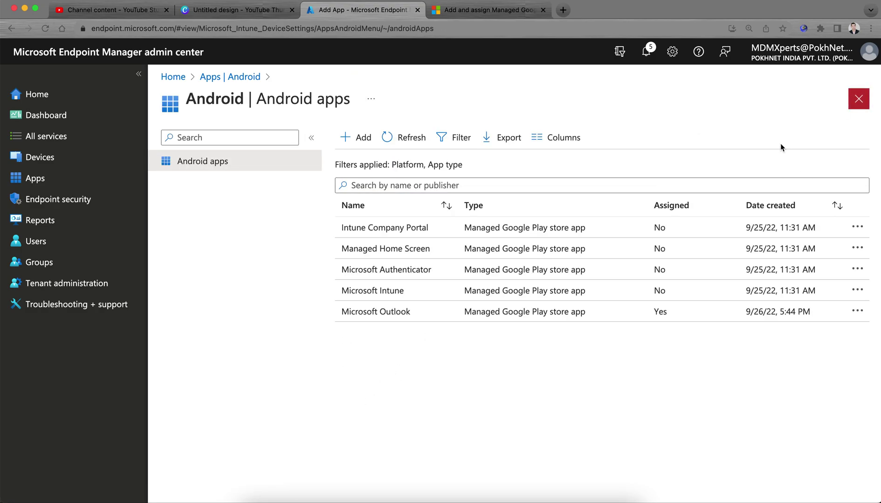
{"action": "left_click", "coordinate": [410, 145]}
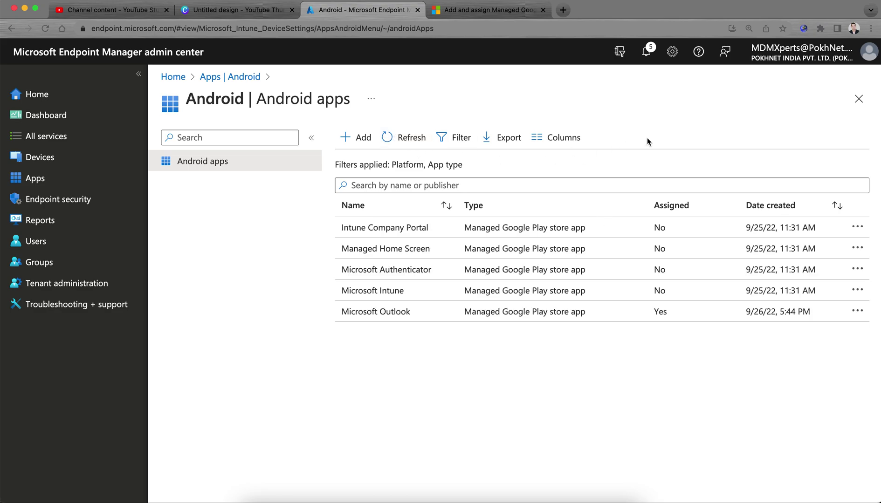